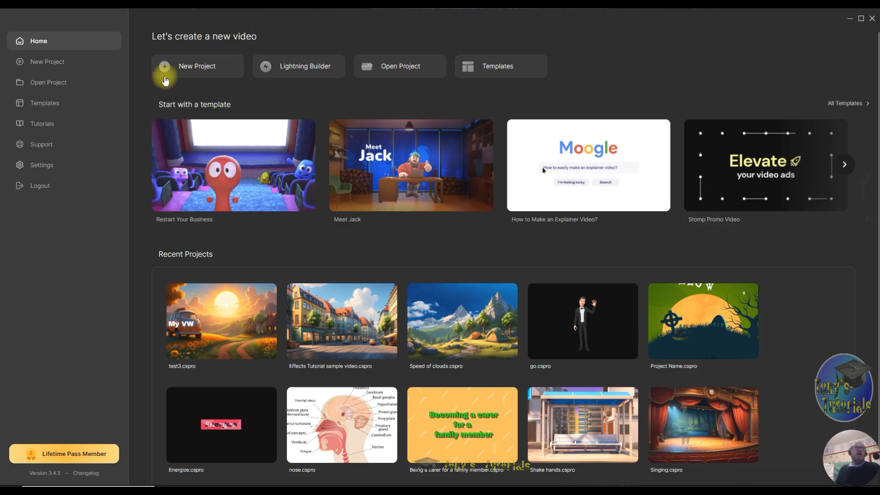
# Step: Create a new project and place the Hipster Girl character from the character library at the centre of the canvas
pyautogui.click(89, 64)
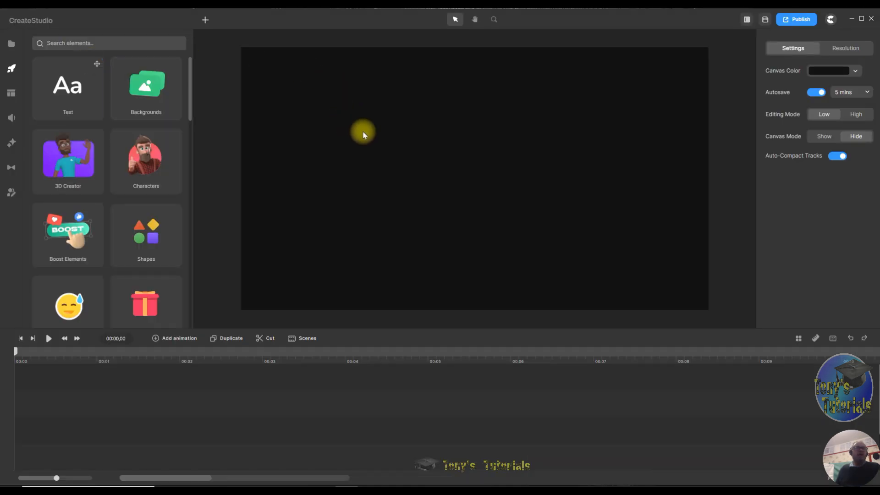
pyautogui.click(146, 159)
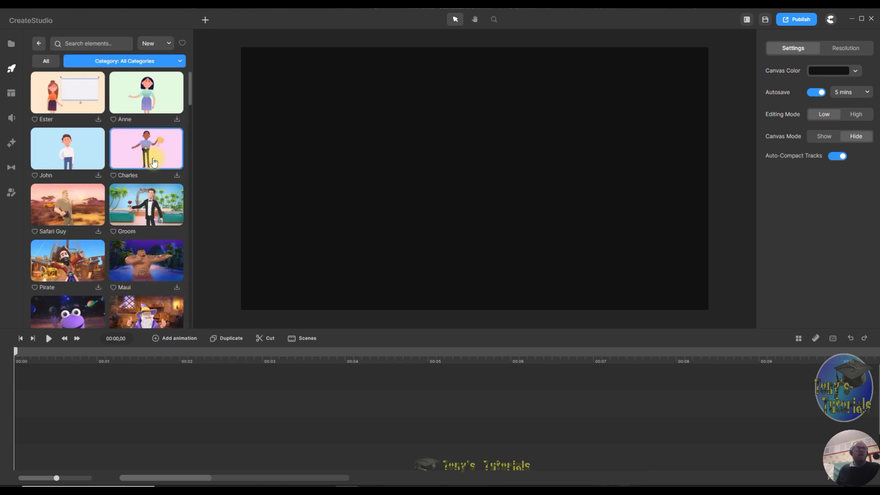
pyautogui.scroll(-5, 136, 232)
pyautogui.scroll(-10, 136, 232)
pyautogui.scroll(6, 164, 256)
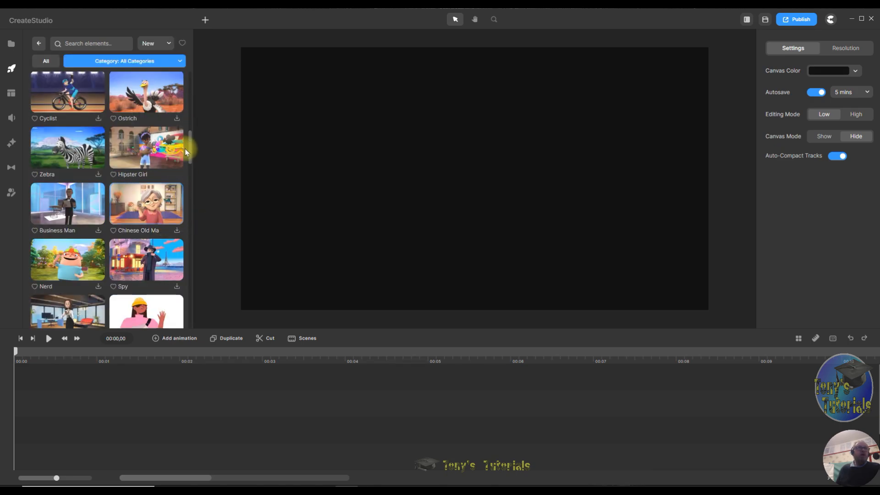
pyautogui.moveTo(179, 146); pyautogui.dragTo(449, 132)
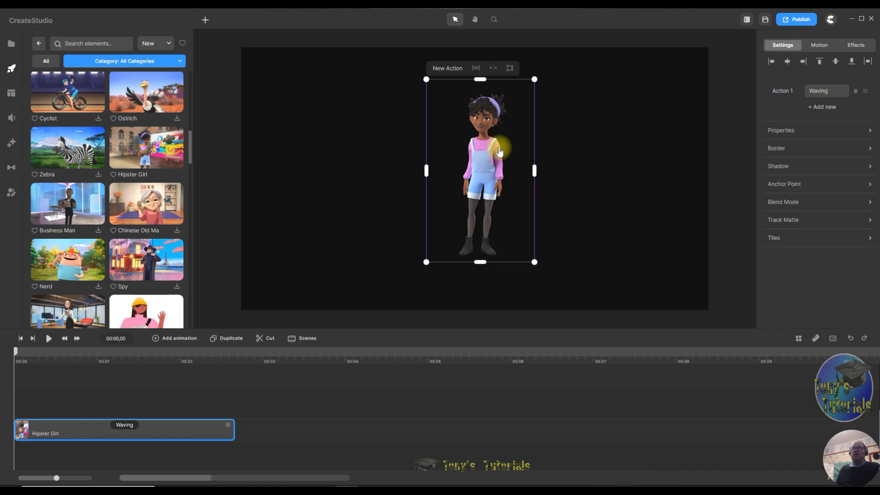
# Step: Change the Hipster Girl's action to Working on PC Back, move her slightly lower on the canvas, and preview the animation
pyautogui.click(822, 93)
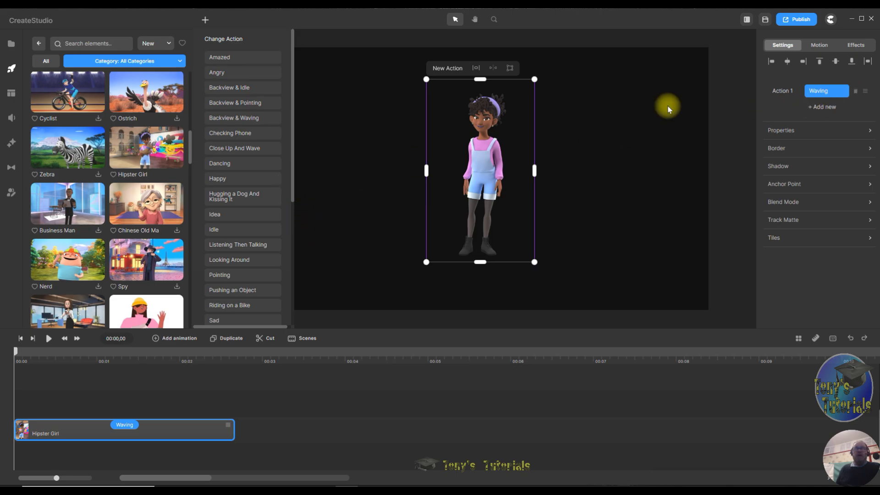
pyautogui.moveTo(293, 117); pyautogui.dragTo(294, 238)
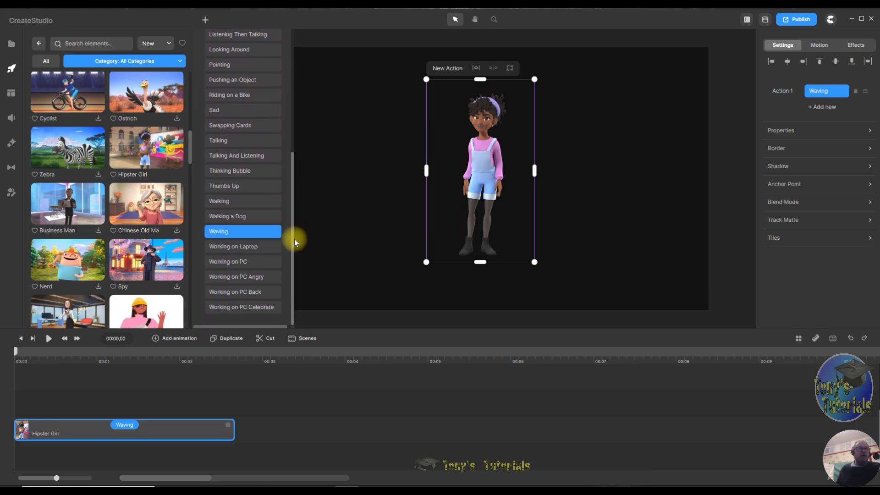
pyautogui.click(235, 296)
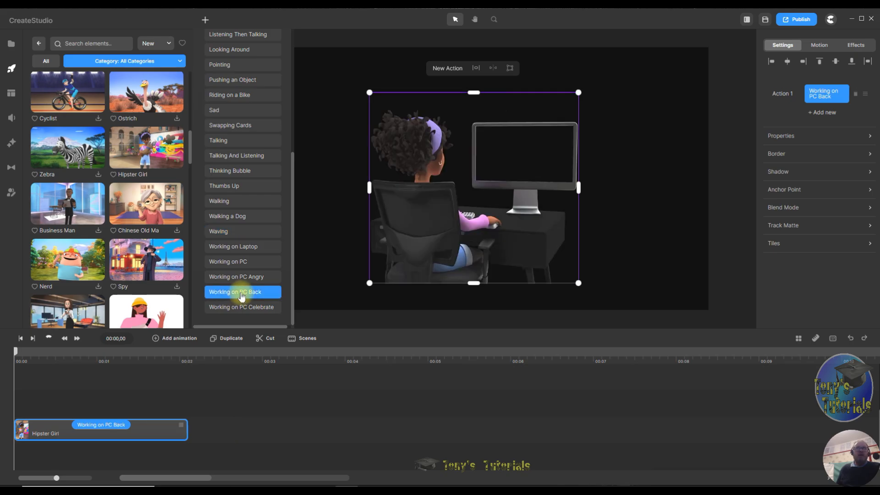
pyautogui.moveTo(503, 243); pyautogui.dragTo(501, 261)
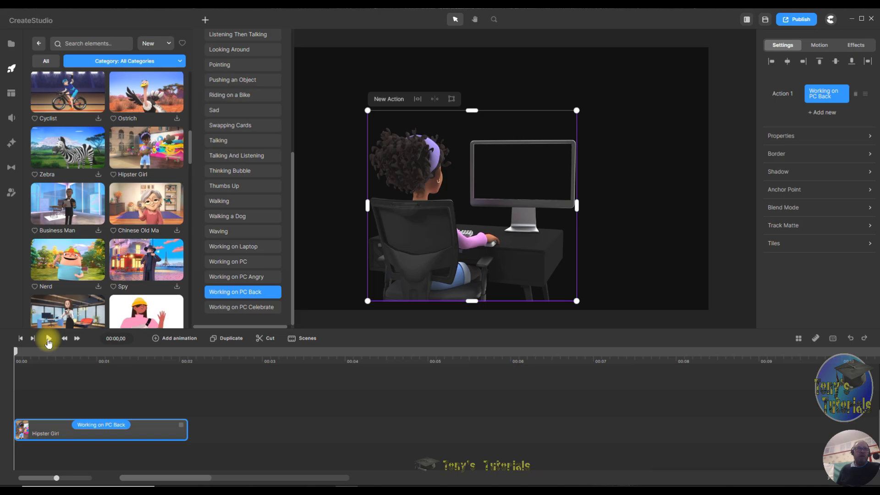
pyautogui.click(48, 341)
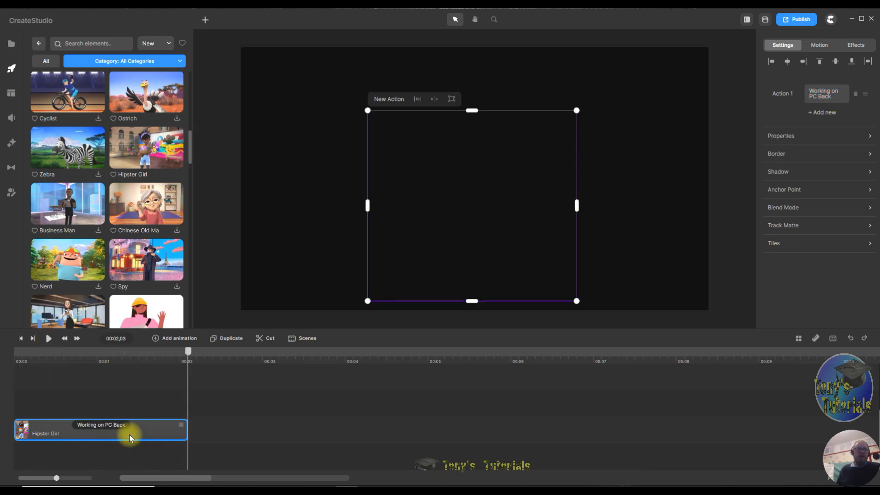
pyautogui.moveTo(188, 351); pyautogui.dragTo(15, 364)
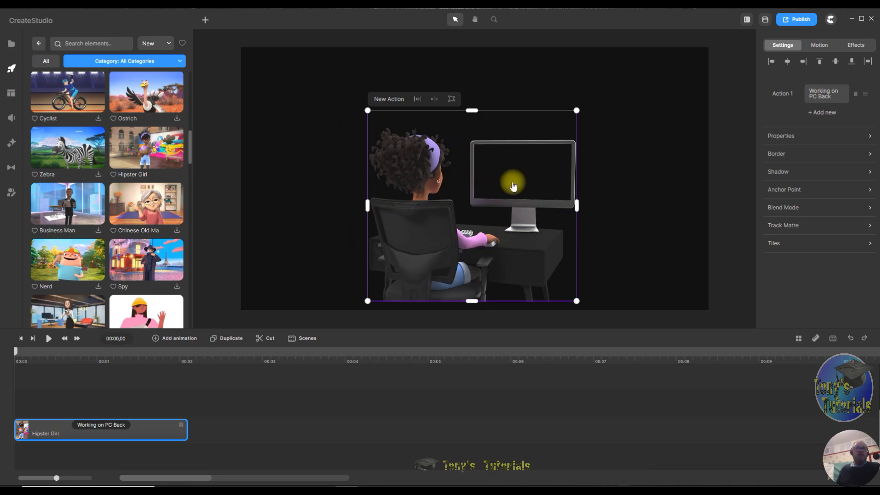
# Step: Download the stock video of a waterfall flowing over mossy rocks and import it without a transparent alpha channel
pyautogui.click(37, 45)
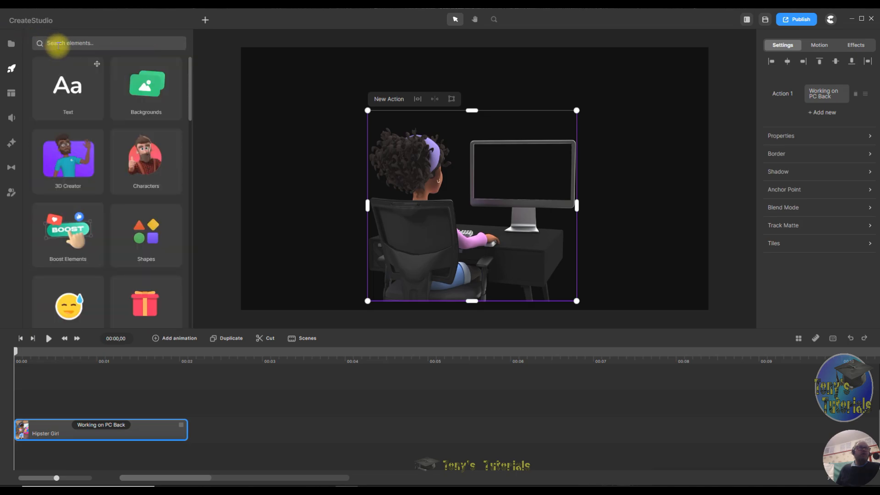
pyautogui.click(10, 44)
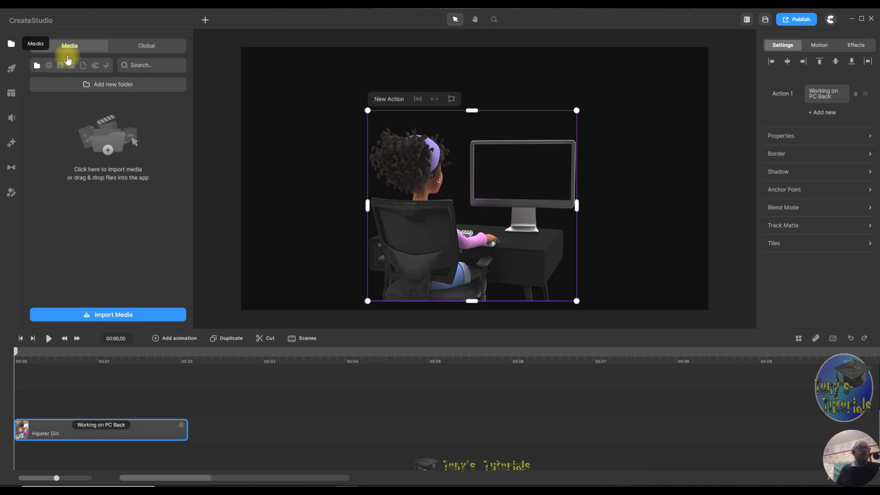
pyautogui.click(48, 66)
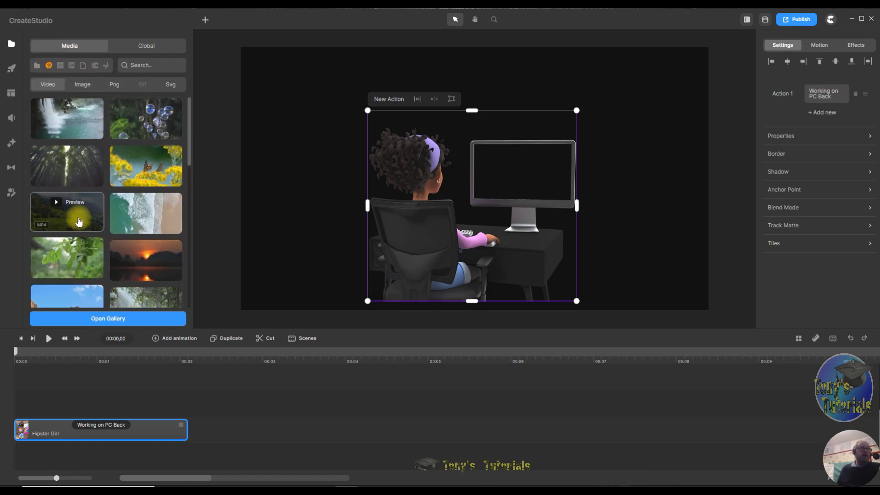
pyautogui.scroll(-5, 63, 276)
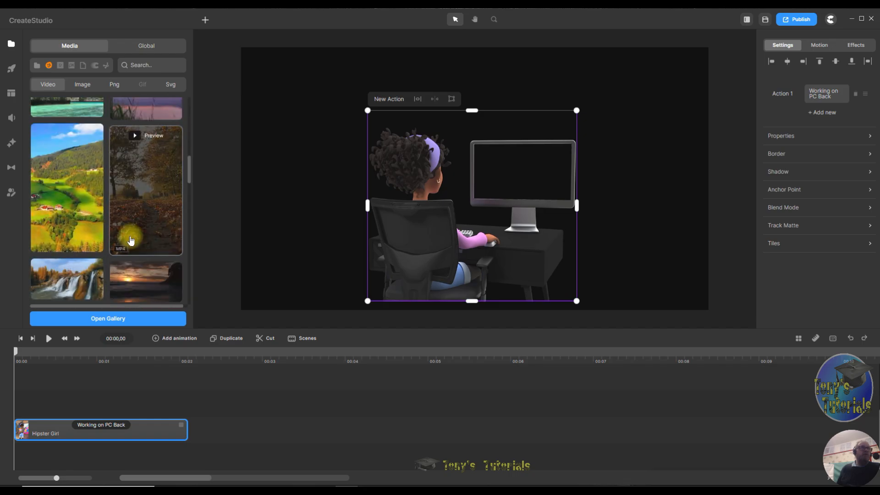
pyautogui.click(59, 192)
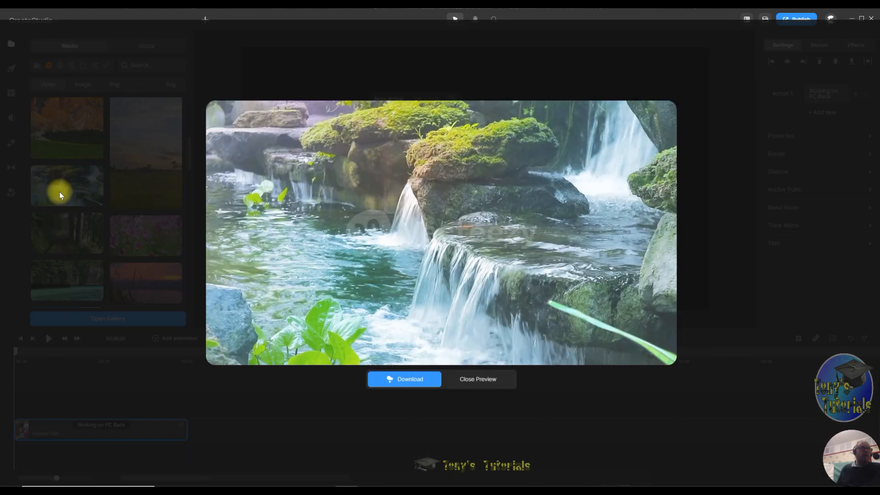
pyautogui.click(381, 377)
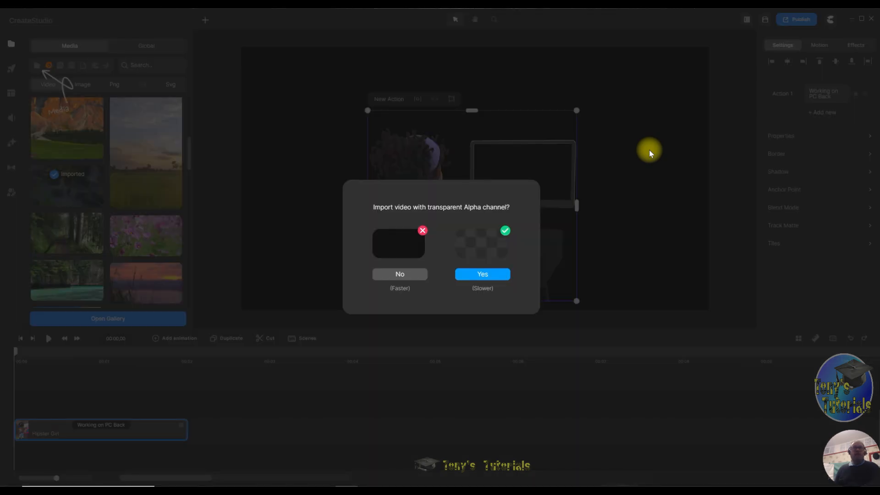
pyautogui.click(394, 274)
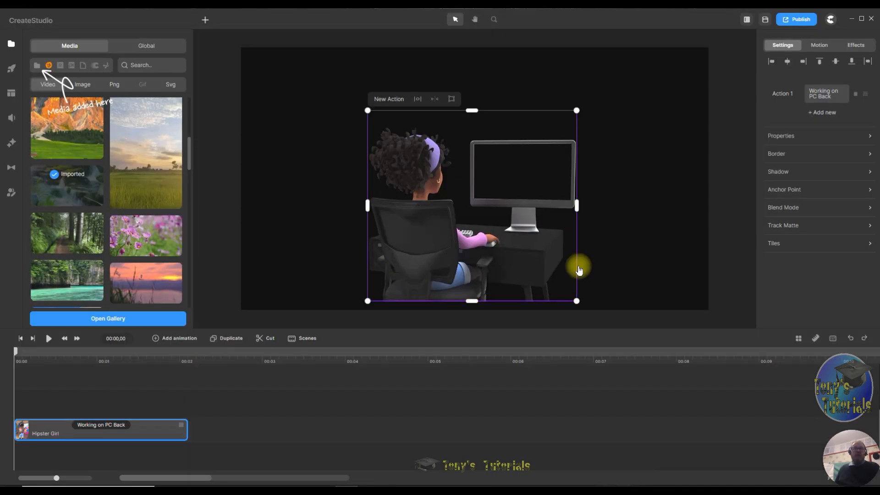
# Step: Add the waterfall video to the canvas, scale it to about 20%, and position it over the computer monitor's screen
pyautogui.click(38, 66)
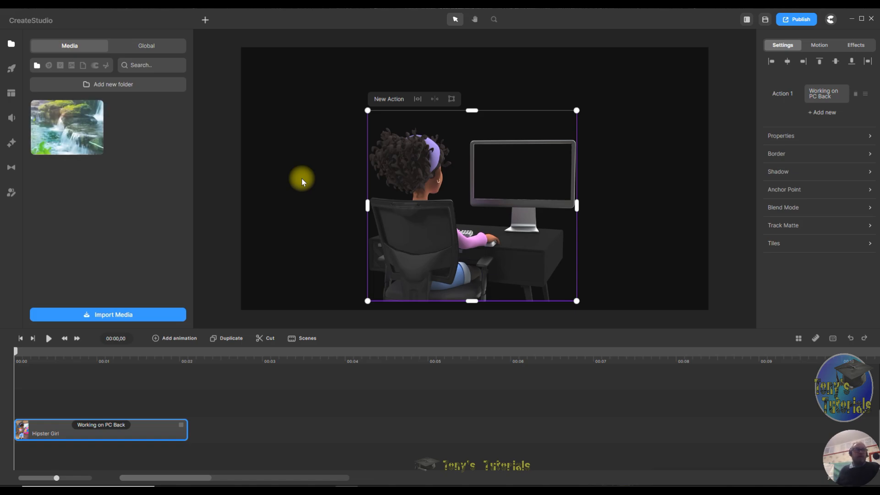
pyautogui.moveTo(42, 127); pyautogui.dragTo(408, 188)
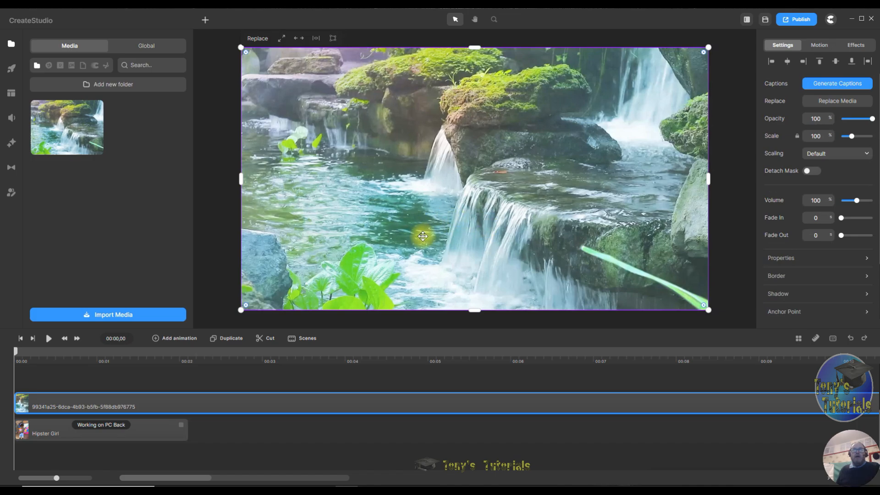
pyautogui.moveTo(705, 308); pyautogui.dragTo(351, 132)
pyautogui.moveTo(302, 92); pyautogui.dragTo(536, 192)
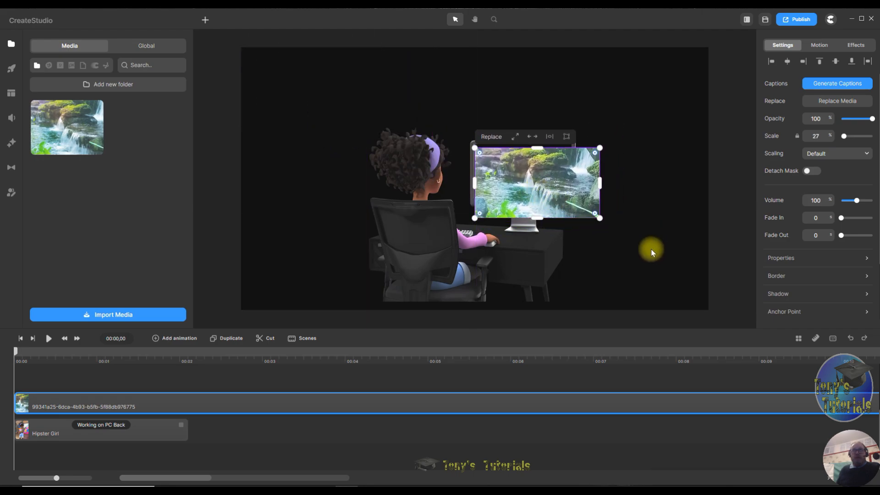
pyautogui.moveTo(600, 218); pyautogui.dragTo(567, 200)
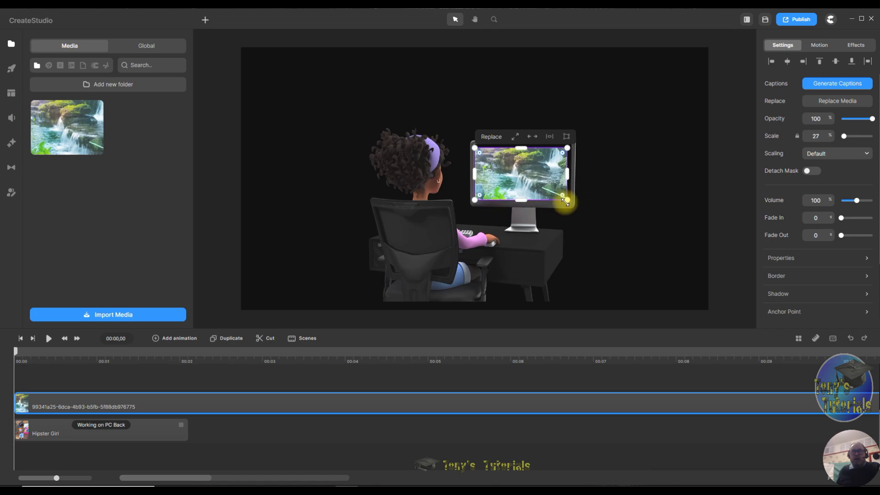
# Step: Distort the waterfall video by its two right-hand corners to follow the monitor screen's perspective
pyautogui.click(566, 136)
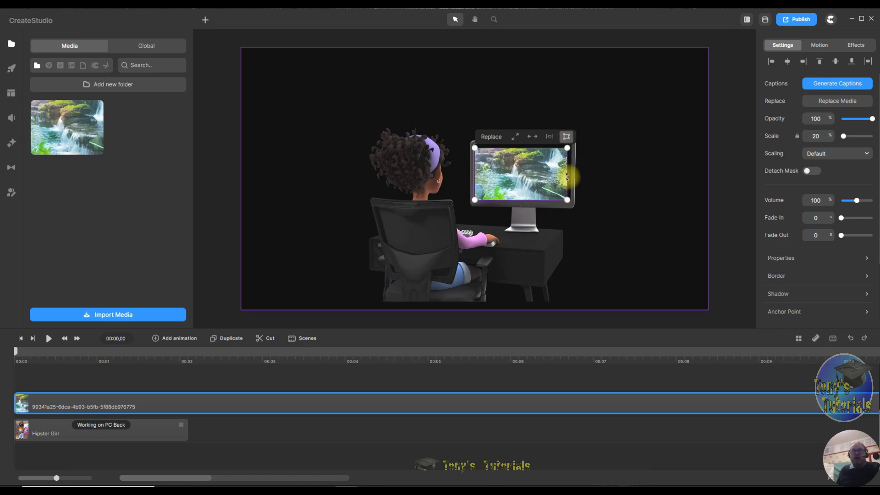
pyautogui.moveTo(567, 148); pyautogui.dragTo(571, 145)
pyautogui.moveTo(568, 200); pyautogui.dragTo(569, 201)
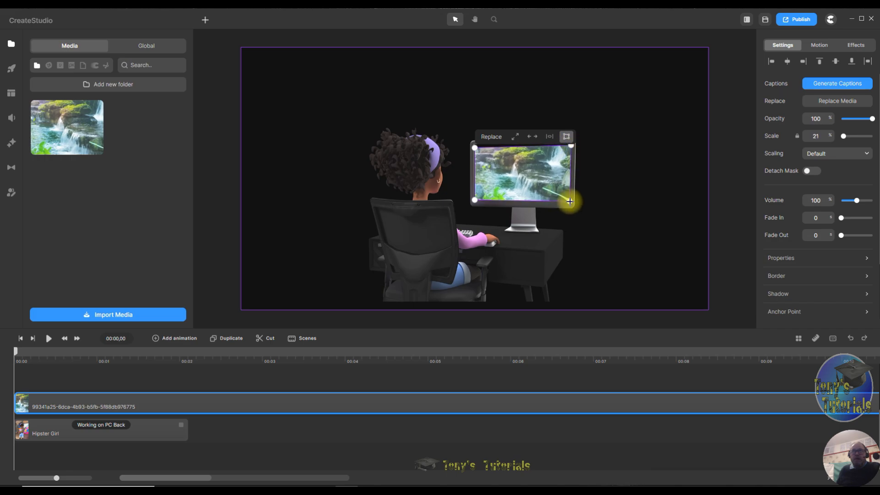
pyautogui.click(627, 217)
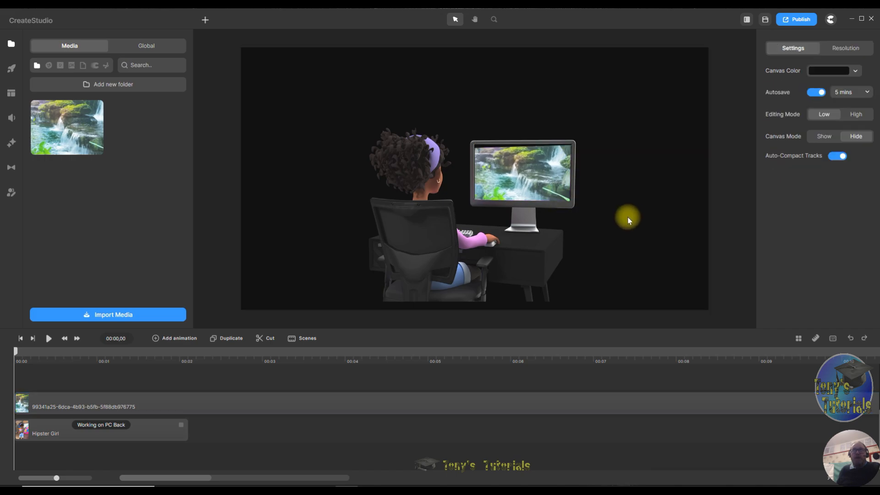
# Step: Fine-tune the waterfall video's corner points until it fills the monitor's screen up to the frame
pyautogui.click(499, 157)
pyautogui.moveTo(474, 142); pyautogui.dragTo(478, 143)
pyautogui.click(566, 134)
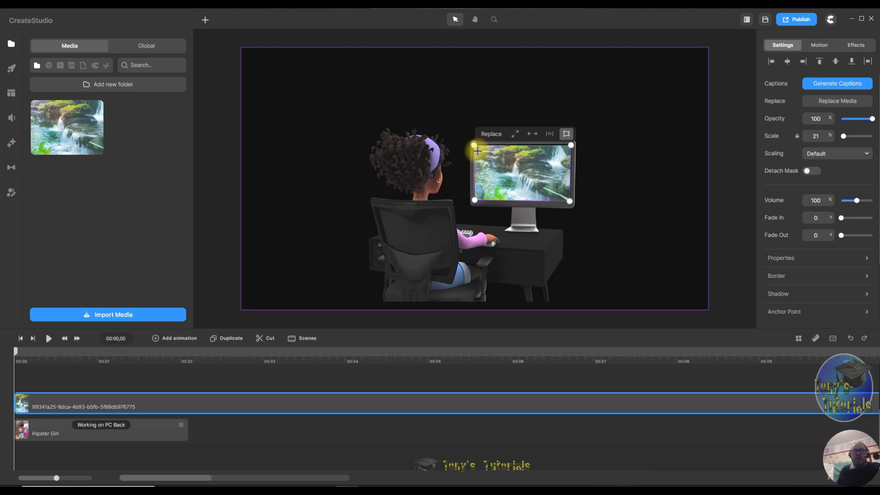
pyautogui.click(716, 212)
pyautogui.click(564, 181)
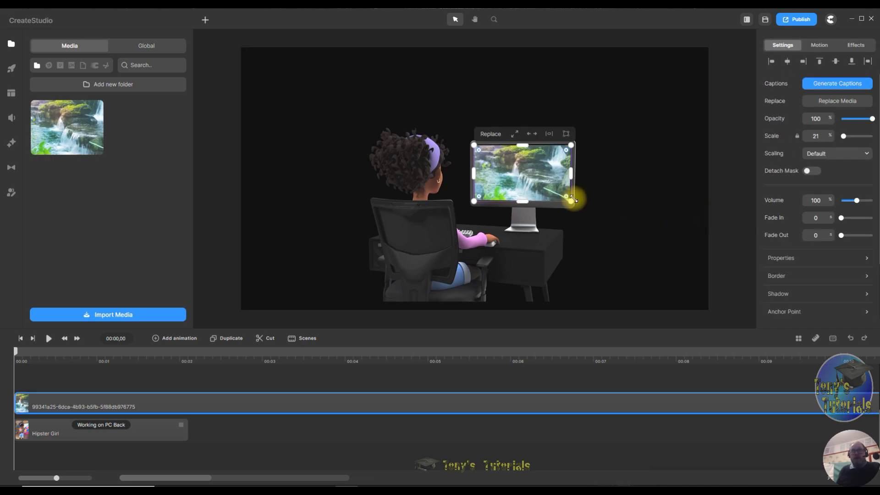
pyautogui.click(567, 134)
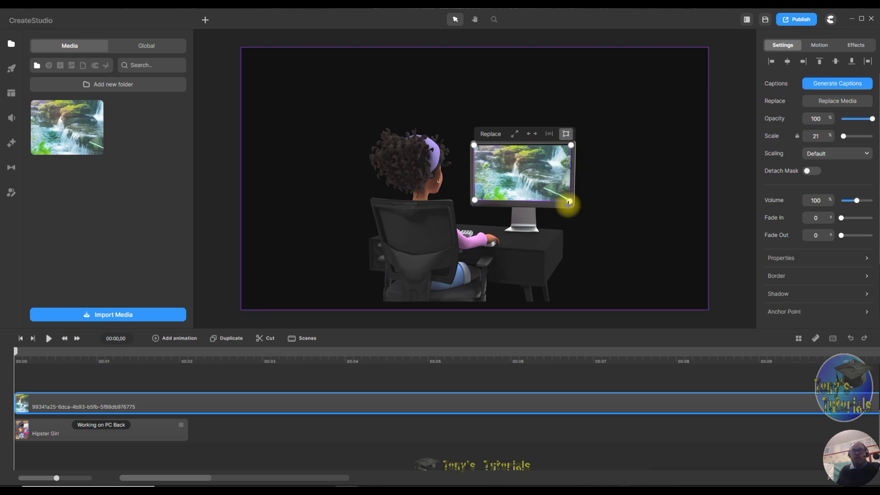
pyautogui.click(642, 204)
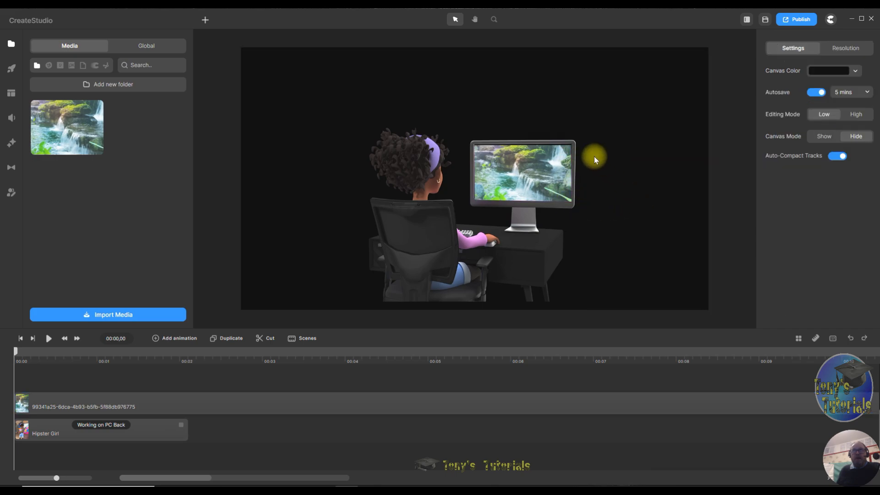
pyautogui.click(567, 152)
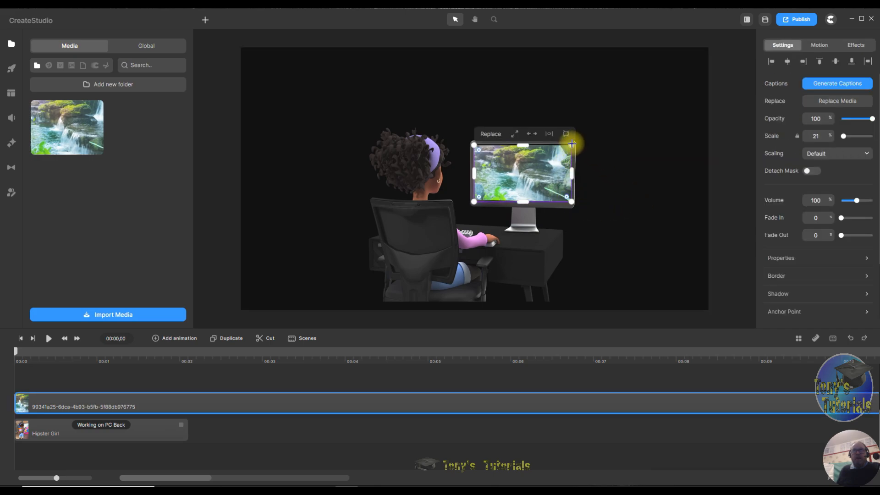
pyautogui.click(566, 133)
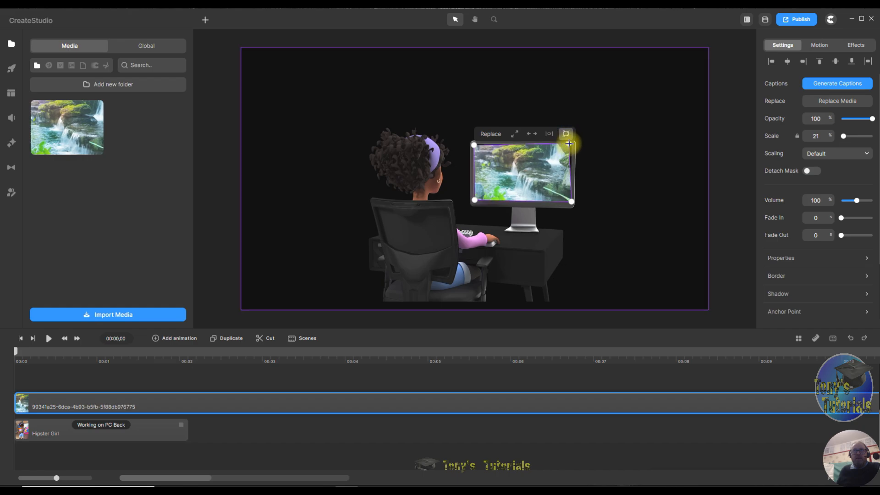
pyautogui.click(630, 174)
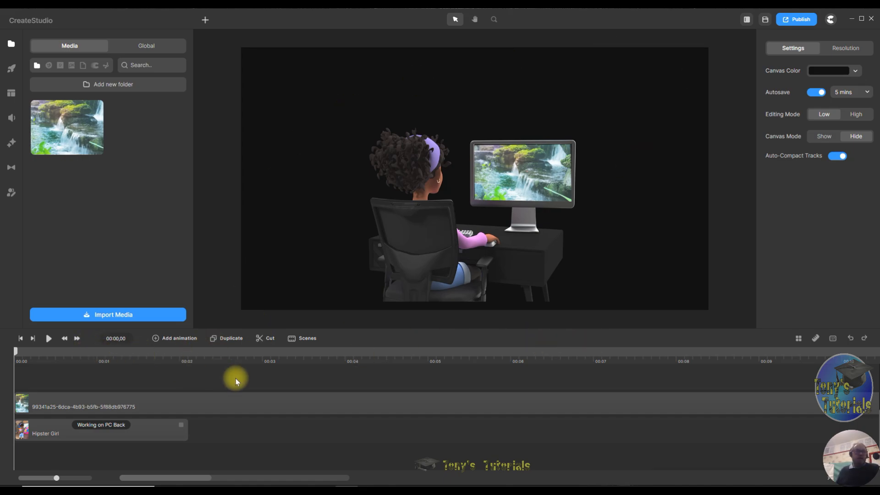
# Step: Cut the waterfall clip at 00:02,03 where the Hipster Girl clip ends, delete the remainder, and play the scene from the start
pyautogui.moveTo(192, 355); pyautogui.dragTo(188, 357)
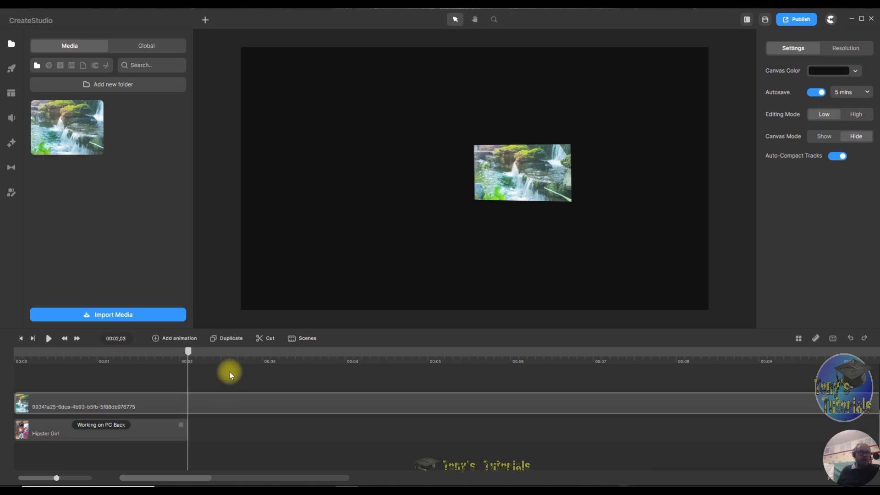
pyautogui.click(194, 403)
pyautogui.click(269, 340)
pyautogui.rightClick(270, 391)
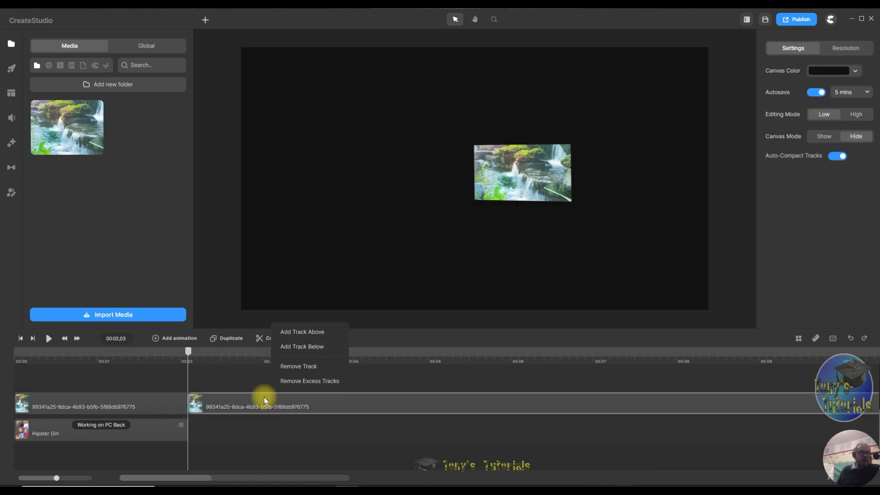
pyautogui.rightClick(263, 397)
pyautogui.click(282, 387)
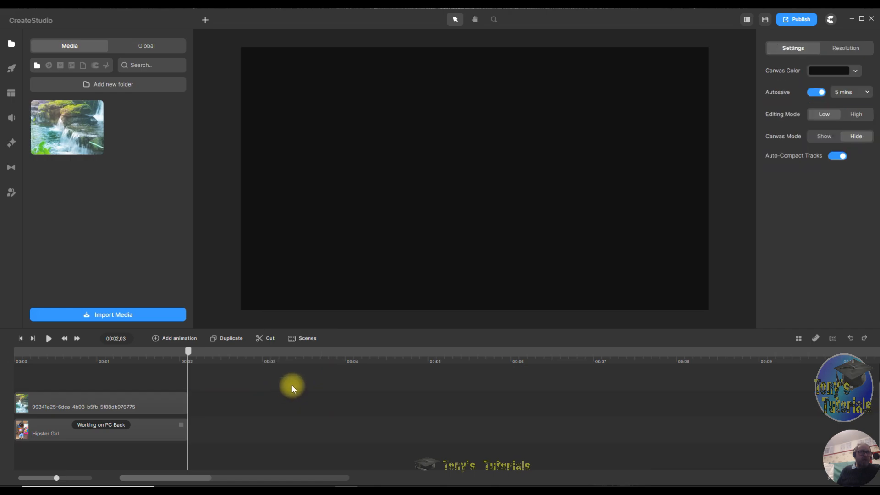
pyautogui.click(21, 339)
pyautogui.click(48, 339)
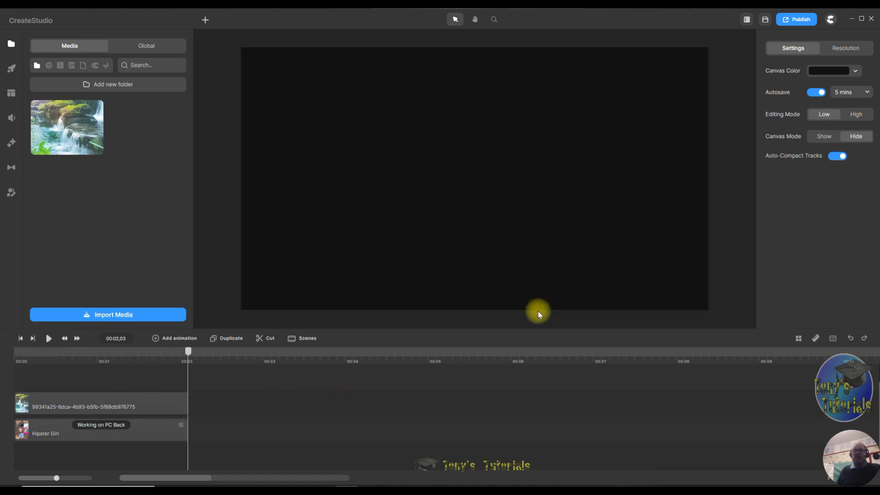
# Step: Delete both the waterfall video and the Hipster Girl clips from the timeline
pyautogui.moveTo(233, 388); pyautogui.dragTo(30, 437)
pyautogui.rightClick(110, 403)
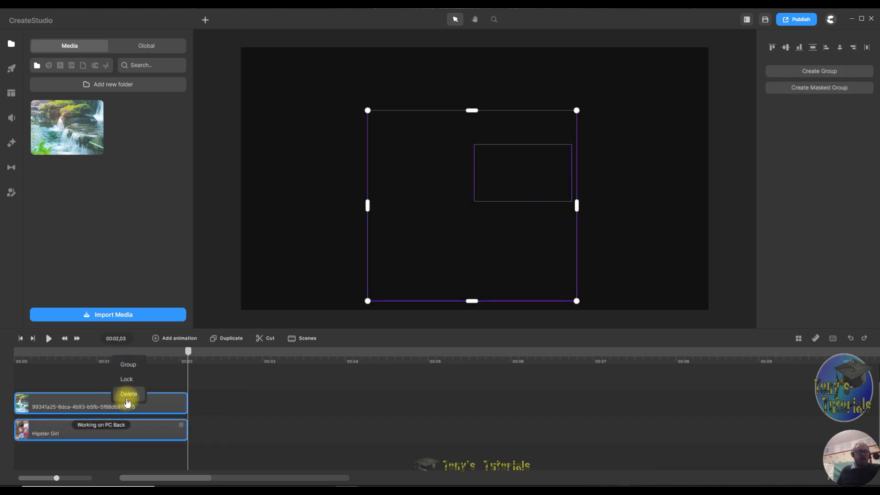
pyautogui.click(129, 394)
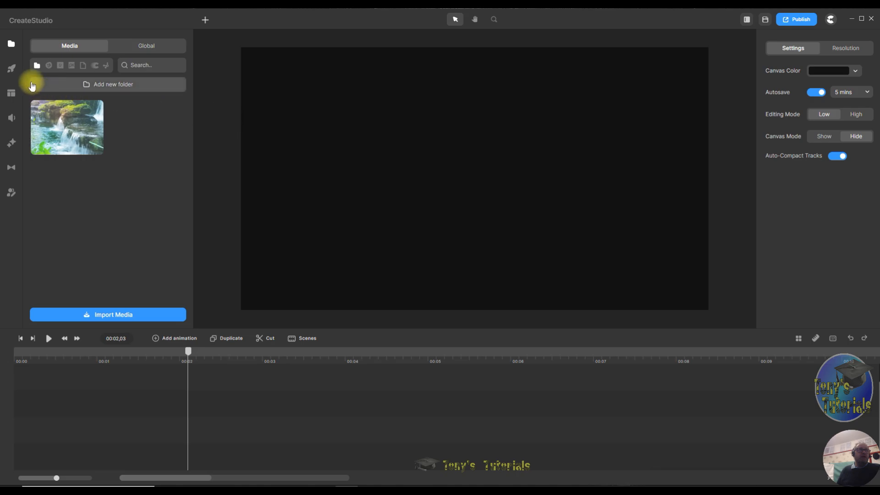
# Step: Add the 3D character Lenka to the canvas and move her clip to the start of the timeline at 00:00
pyautogui.click(12, 69)
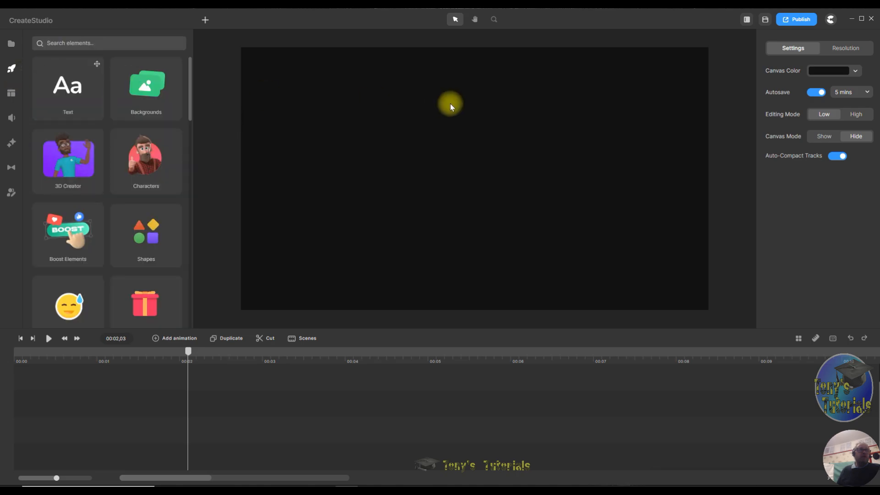
pyautogui.click(66, 167)
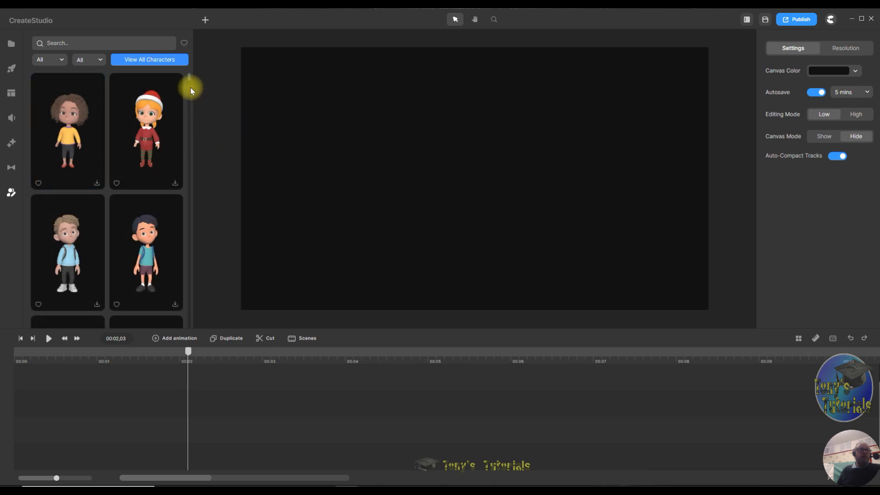
pyautogui.moveTo(189, 78); pyautogui.dragTo(189, 82)
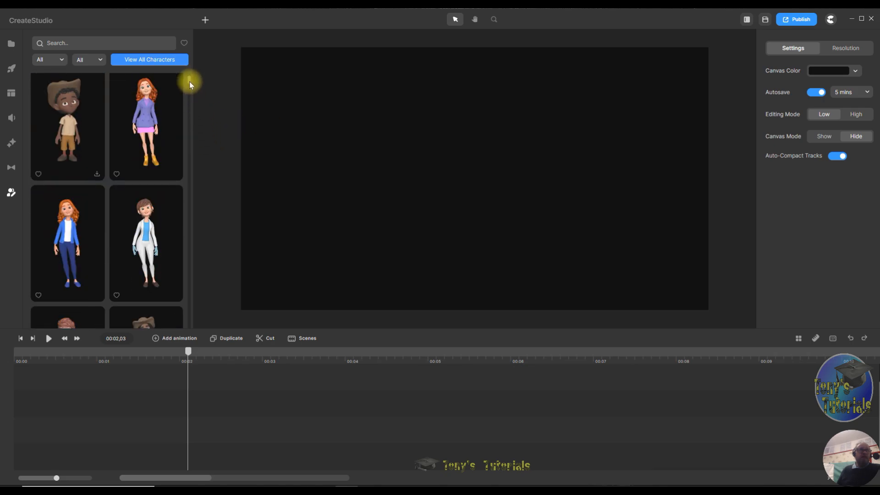
pyautogui.moveTo(152, 113); pyautogui.dragTo(461, 155)
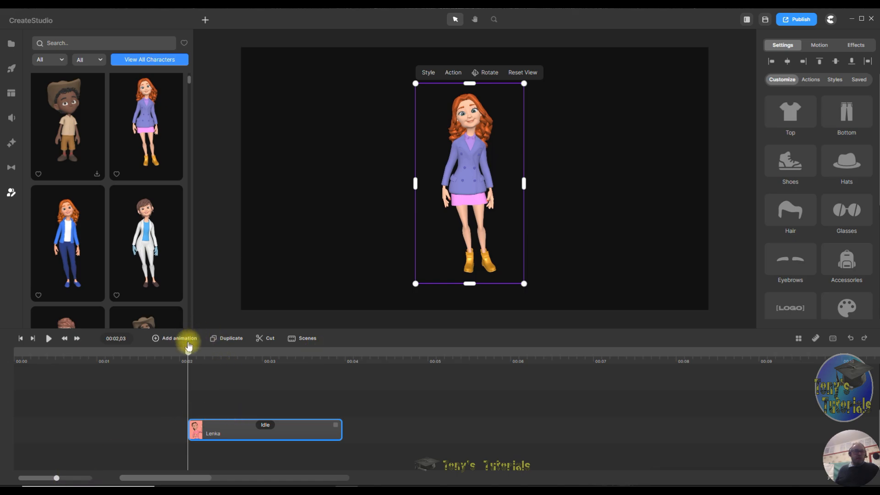
pyautogui.moveTo(187, 352); pyautogui.dragTo(15, 360)
pyautogui.moveTo(245, 435); pyautogui.dragTo(51, 435)
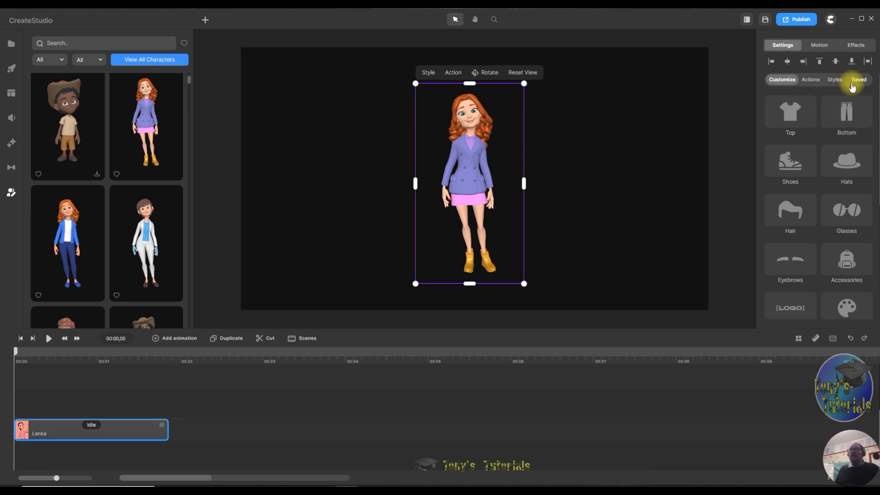
# Step: Change Lenka's action from Idle to Working on PC, play the scene, and park the playhead at 00:03,23
pyautogui.click(811, 79)
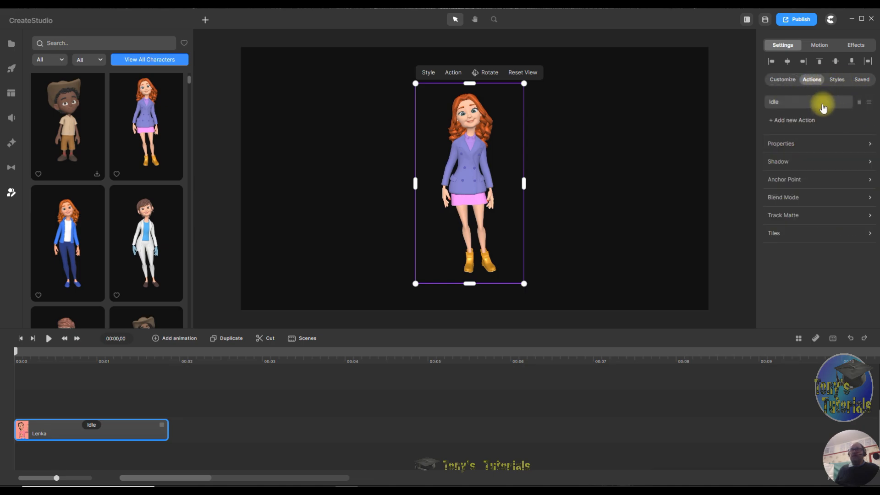
pyautogui.click(794, 102)
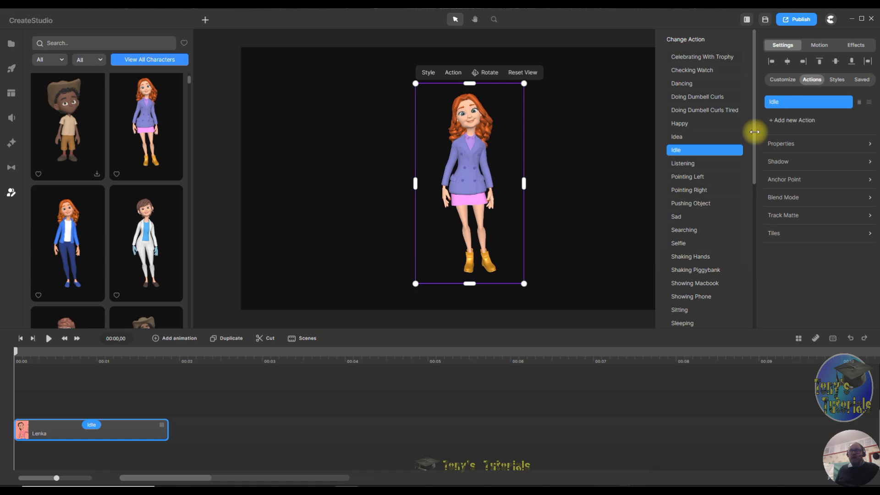
pyautogui.scroll(-6, 721, 229)
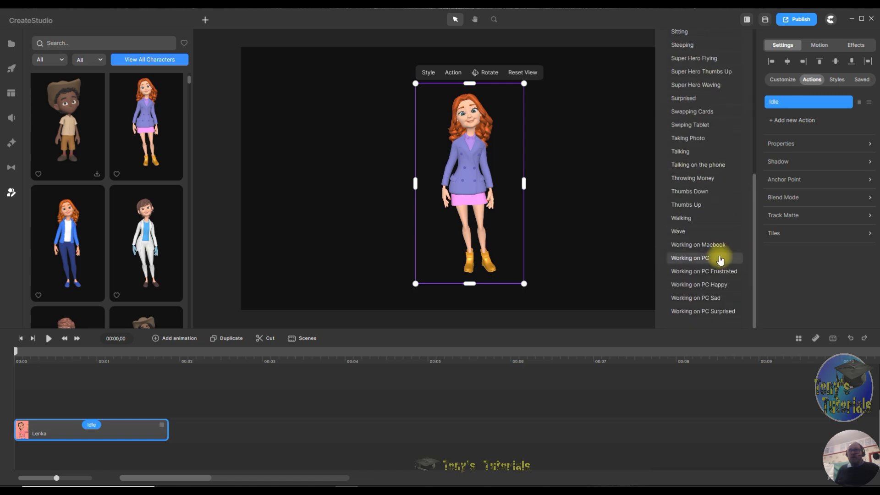
pyautogui.click(704, 261)
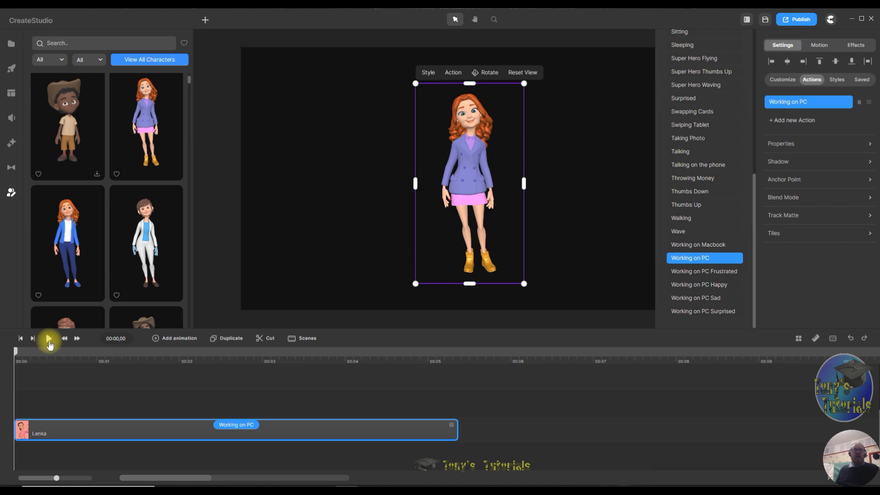
pyautogui.click(49, 339)
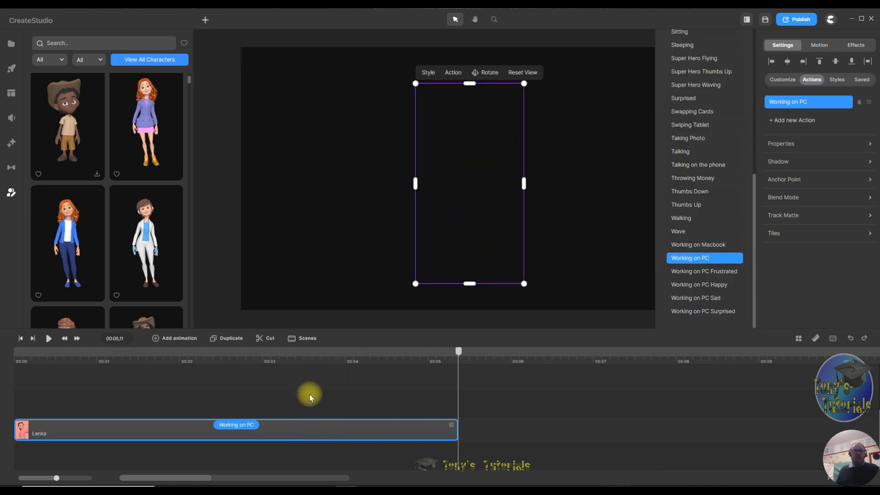
pyautogui.moveTo(456, 353); pyautogui.dragTo(323, 367)
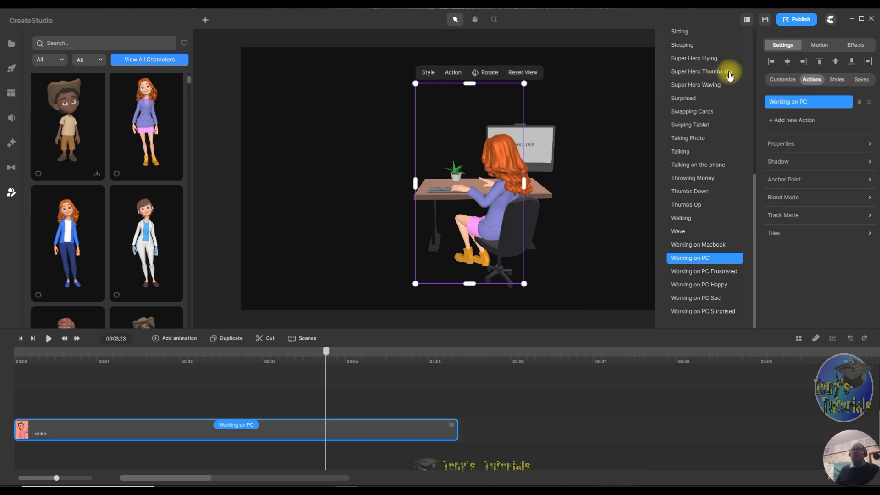
# Step: Look through Lenka's style, action and motion settings for a way to replace the monitor's placeholder image
pyautogui.click(592, 227)
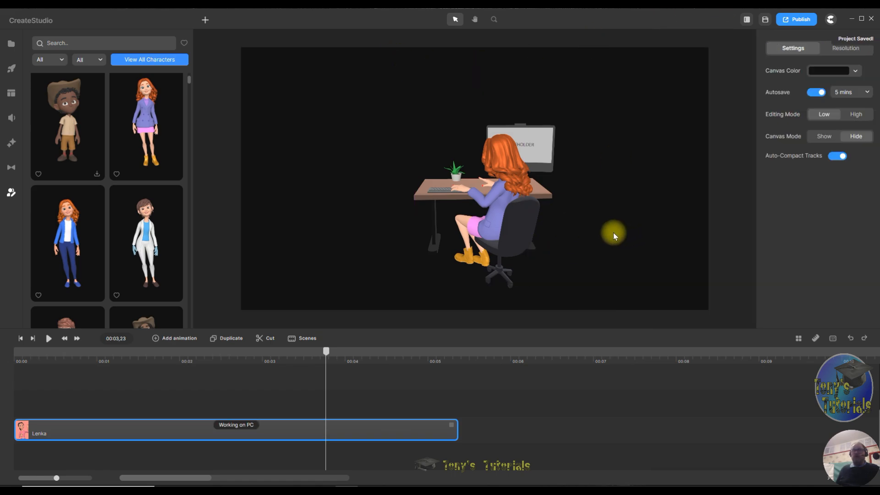
pyautogui.click(504, 182)
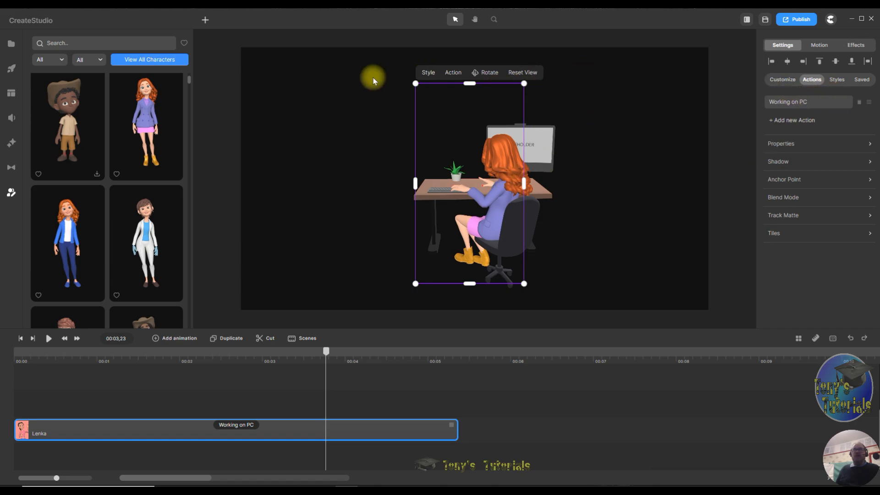
pyautogui.click(424, 73)
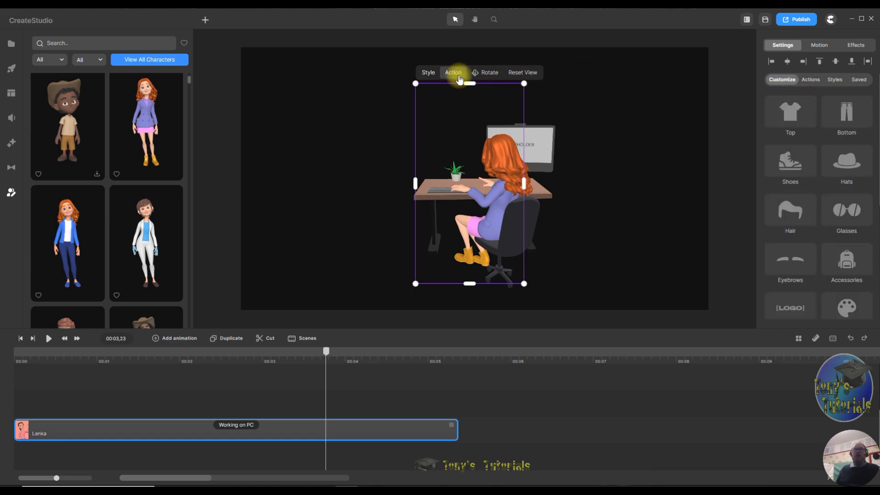
pyautogui.click(634, 227)
pyautogui.click(472, 201)
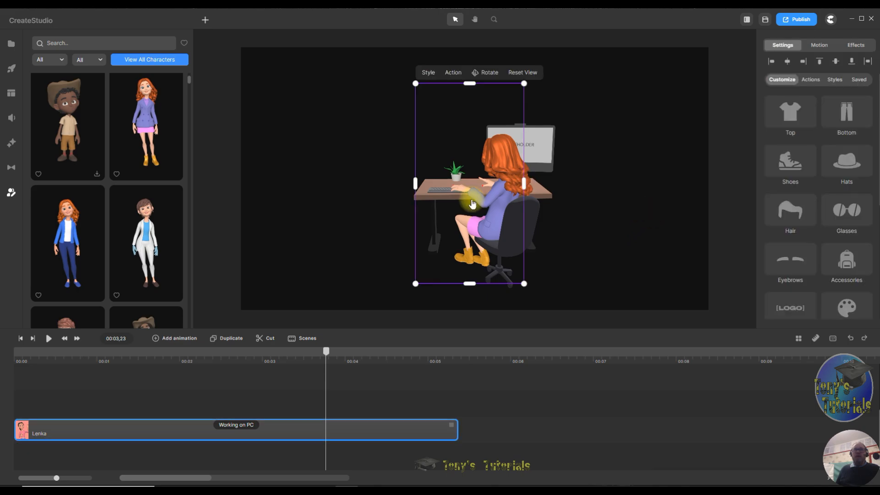
pyautogui.click(820, 45)
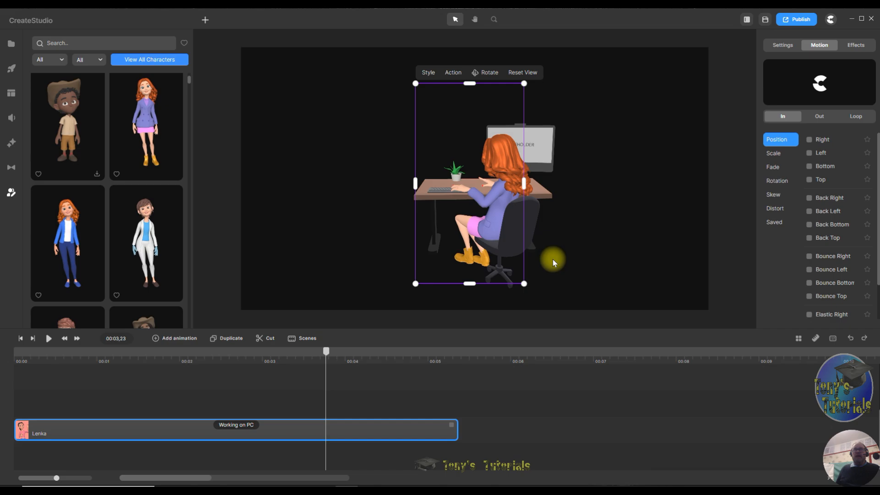
pyautogui.click(580, 220)
pyautogui.click(480, 181)
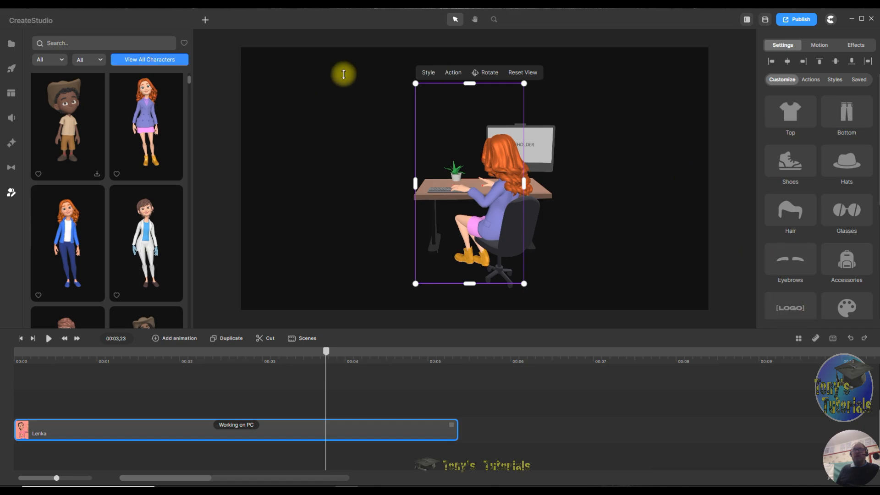
pyautogui.click(460, 78)
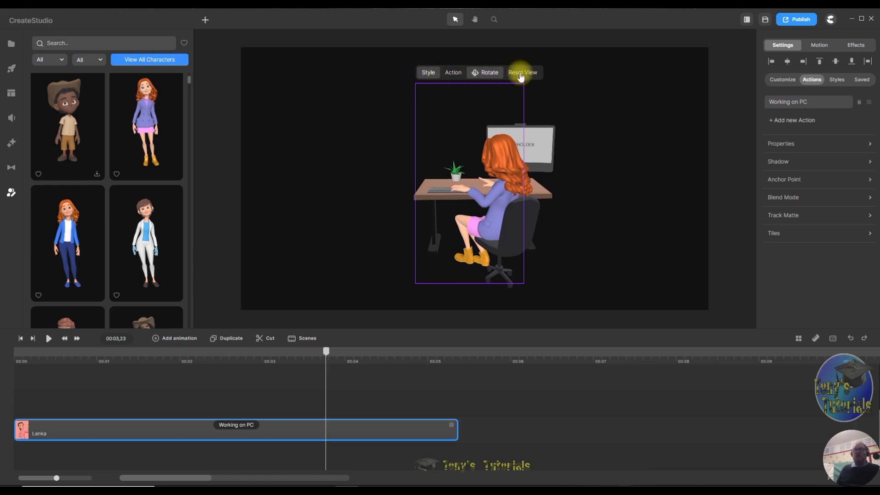
# Step: Open Lenka's image replacement options and choose PC Screen as the image to replace
pyautogui.click(778, 83)
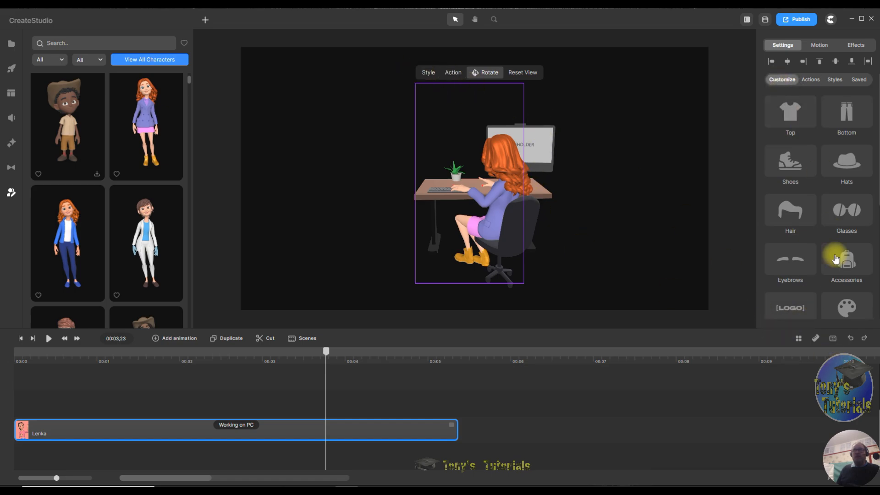
pyautogui.click(789, 311)
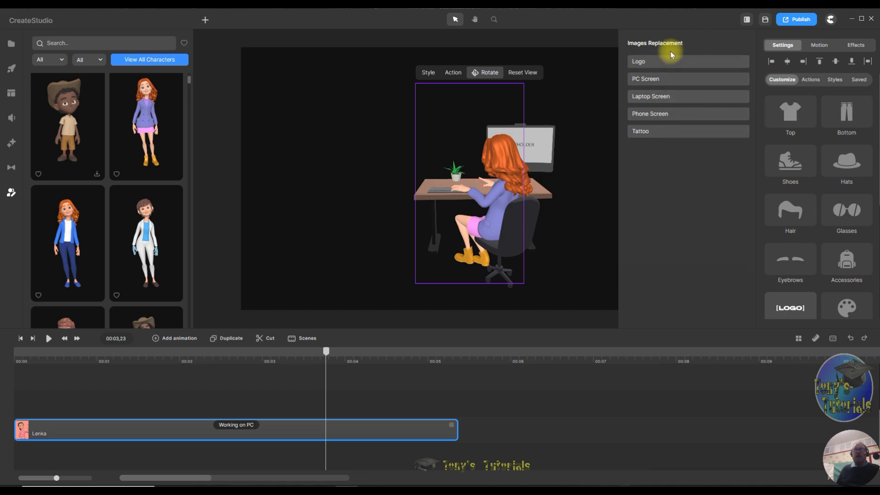
pyautogui.click(685, 80)
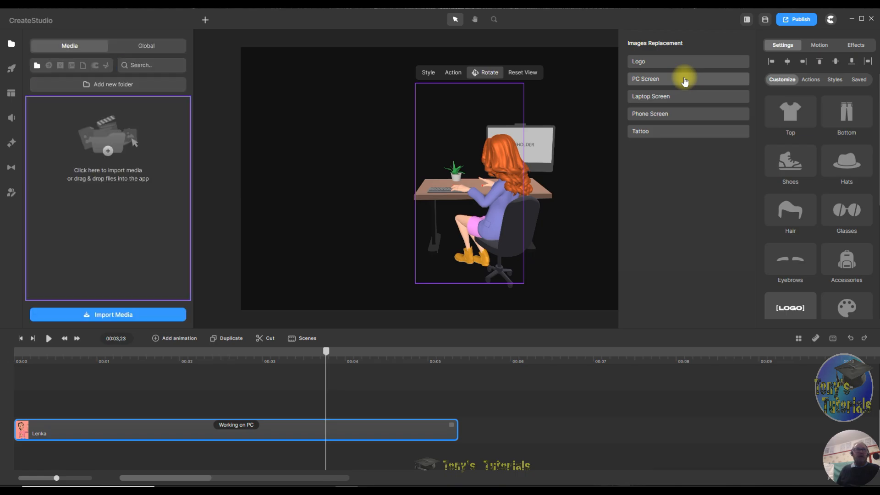
pyautogui.click(115, 317)
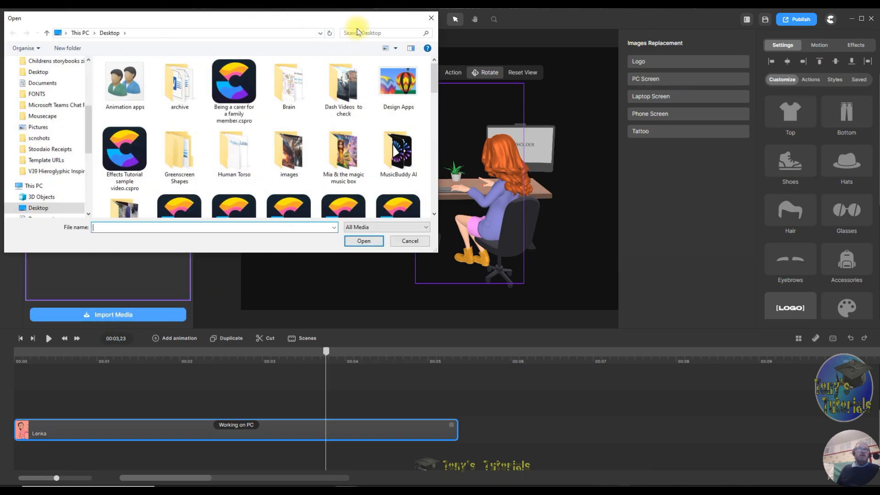
pyautogui.click(431, 19)
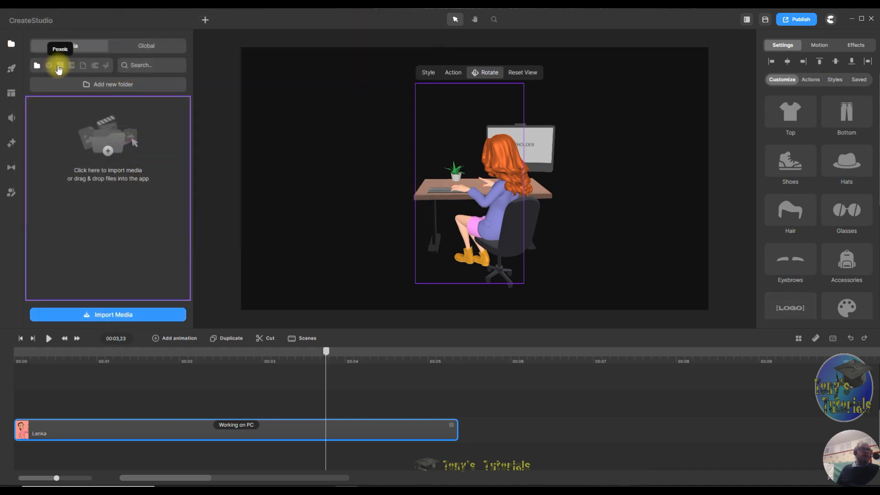
pyautogui.click(72, 66)
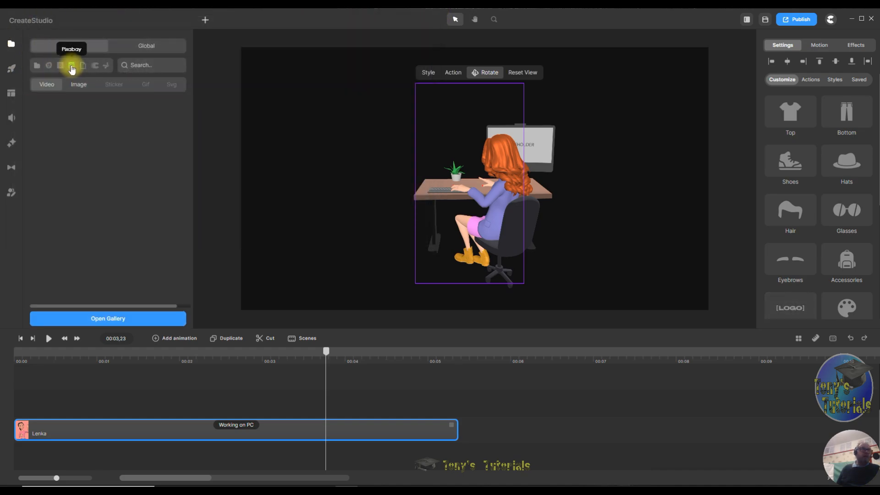
pyautogui.click(82, 85)
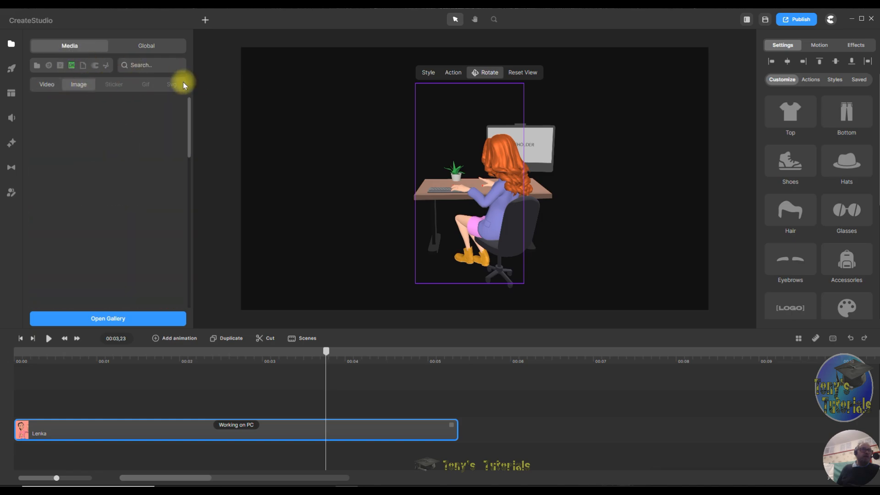
pyautogui.click(65, 219)
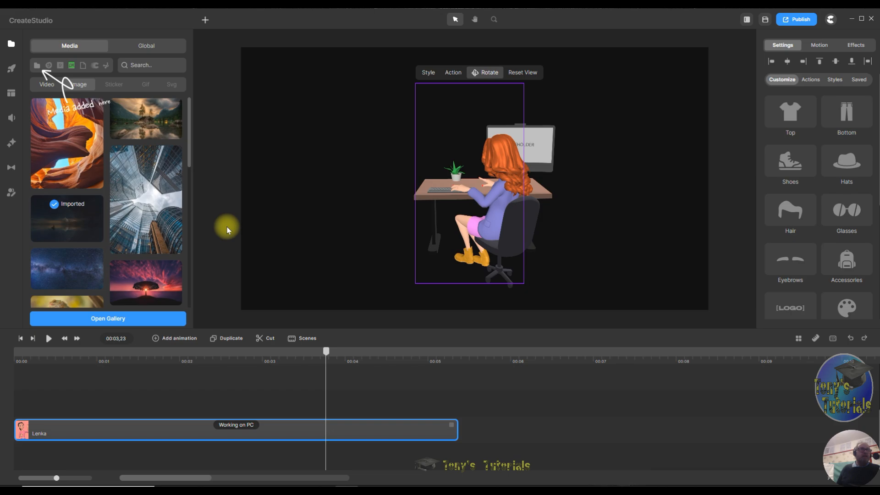
pyautogui.click(37, 67)
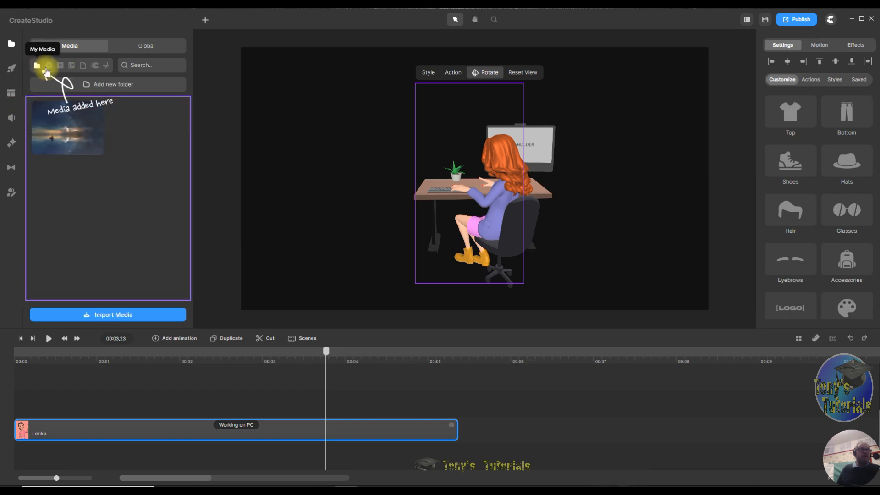
pyautogui.click(68, 139)
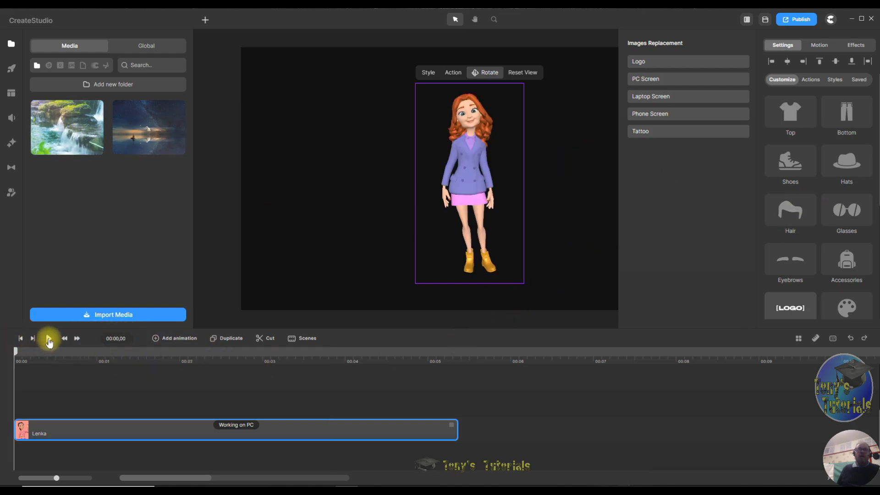
pyautogui.click(48, 339)
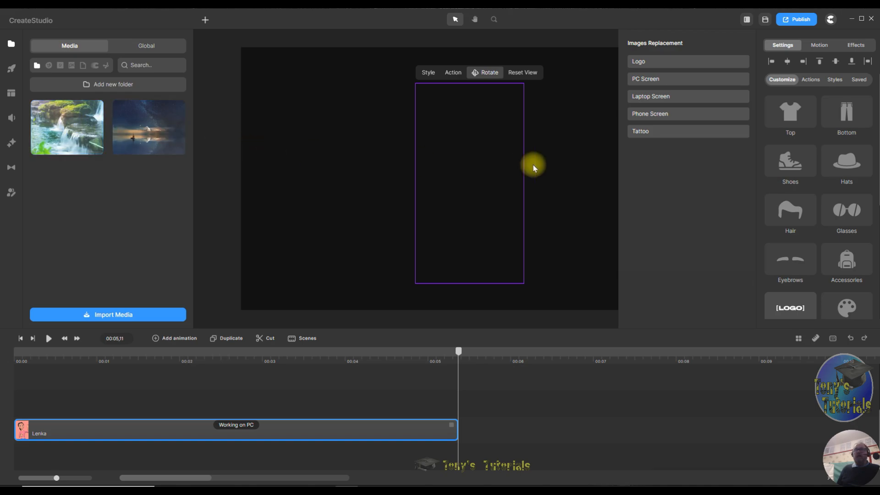
pyautogui.click(669, 83)
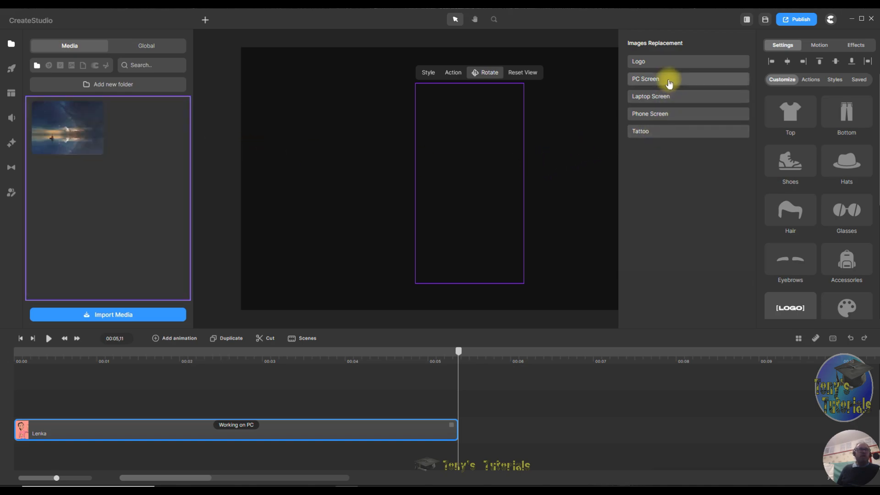